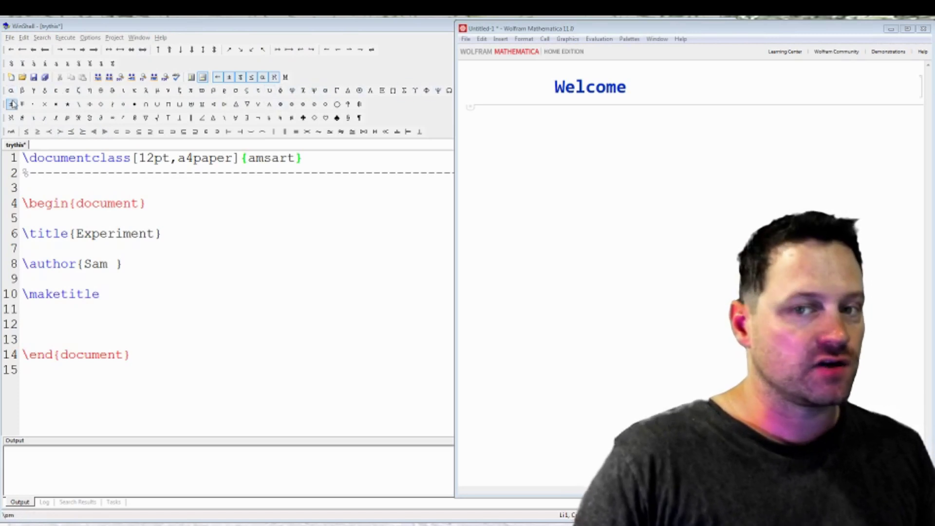
- Insert an \alpha symbol on line 12, then delete it again
left_click(99, 320)
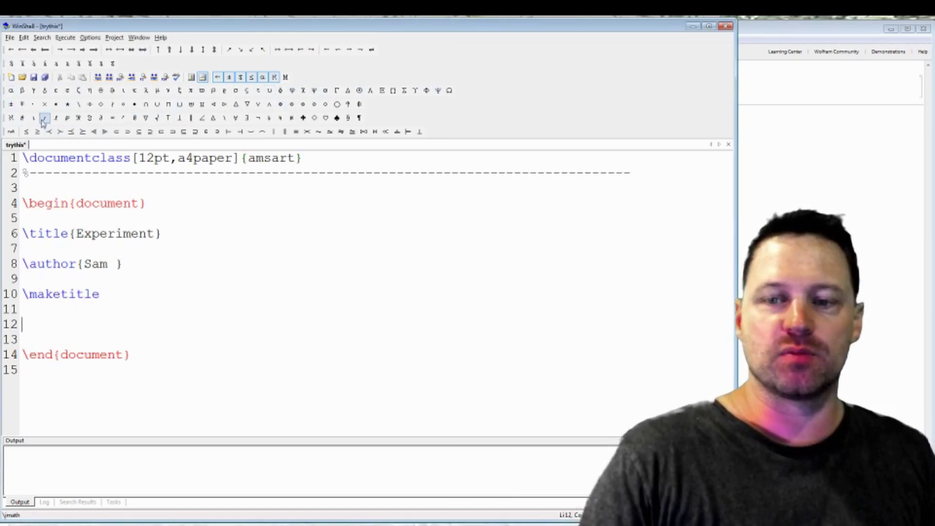
left_click(10, 90)
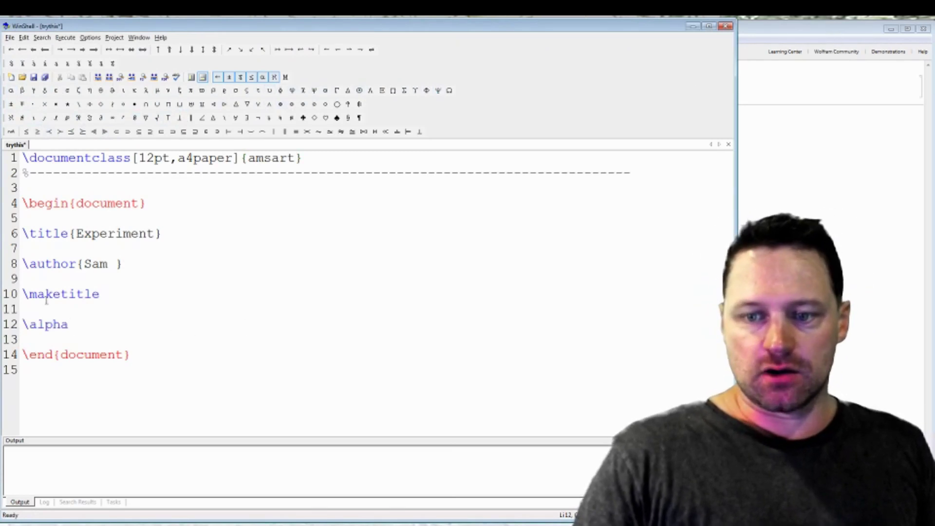
left_click_drag(92, 329, 17, 316)
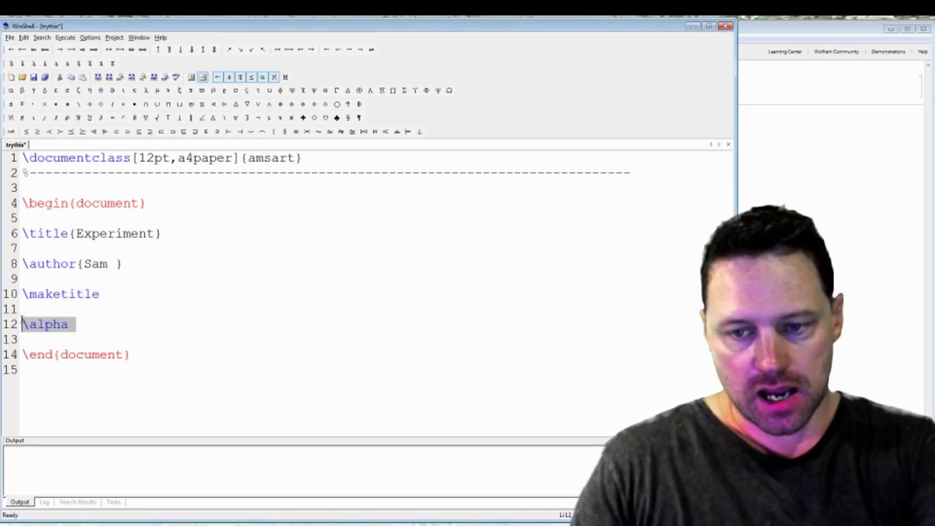
key("Delete")
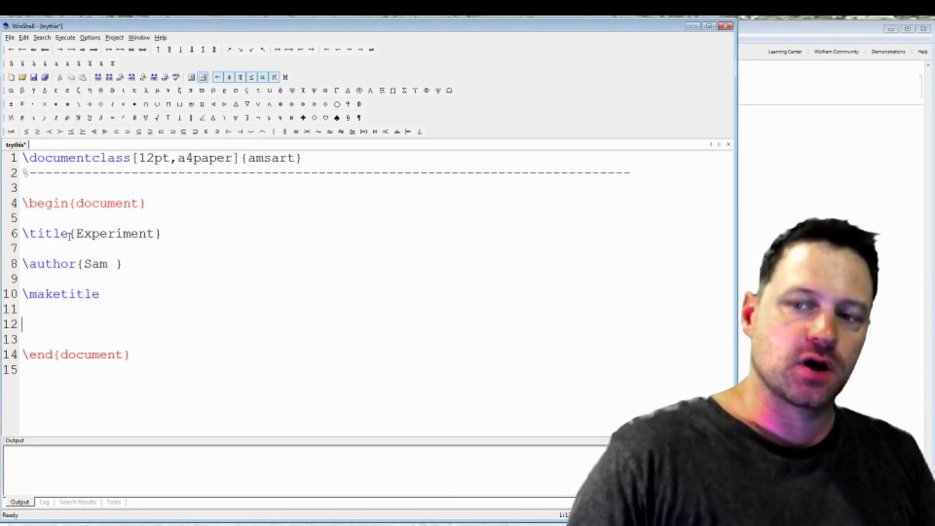
- Replace the title 'Experiment' with 'Test document' and leave the caret on empty line 12
left_click_drag(74, 234, 155, 234)
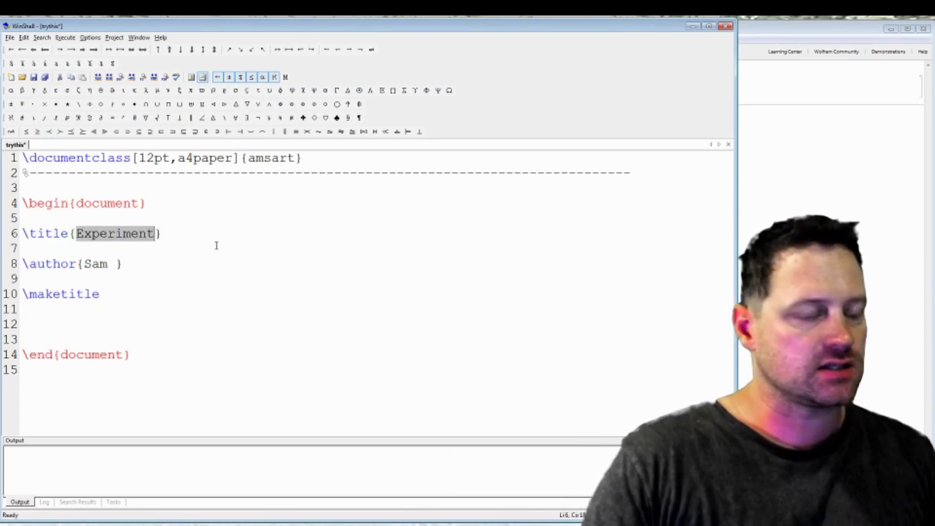
type("Test d")
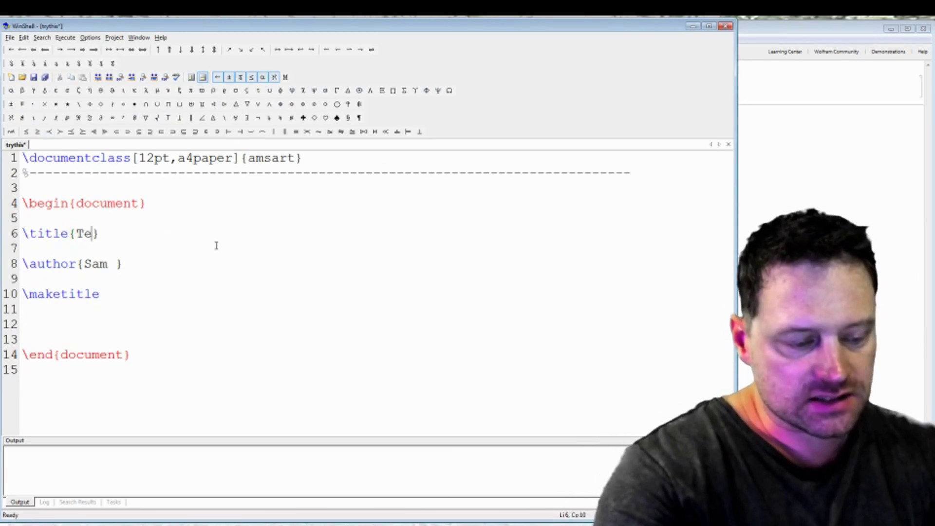
type("ocument")
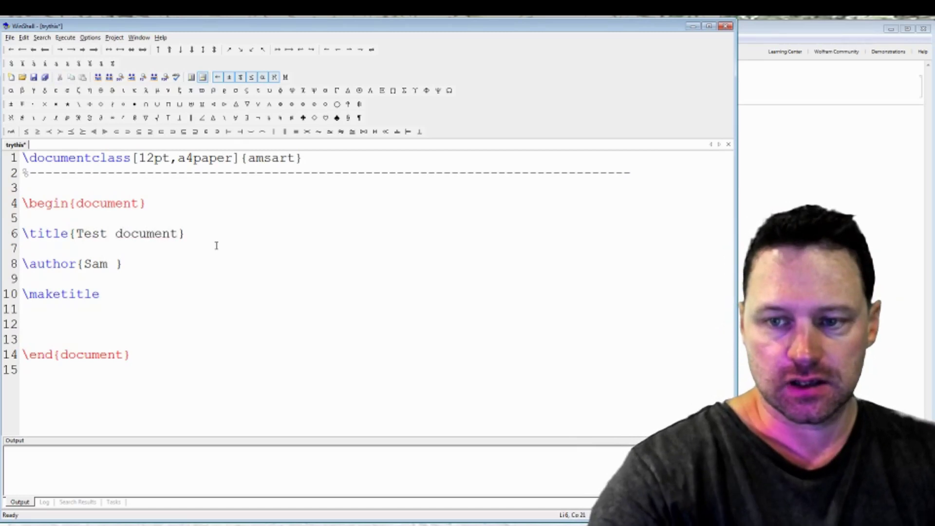
key("End")
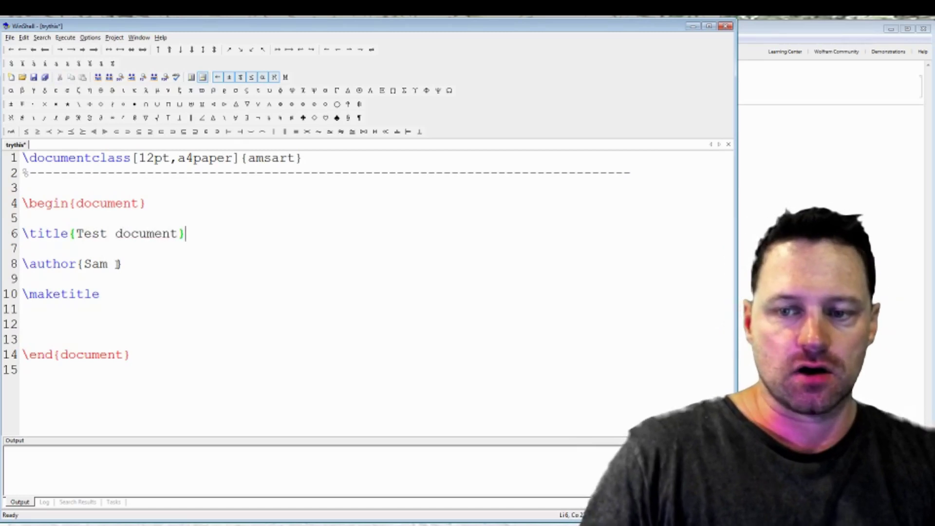
left_click(95, 308)
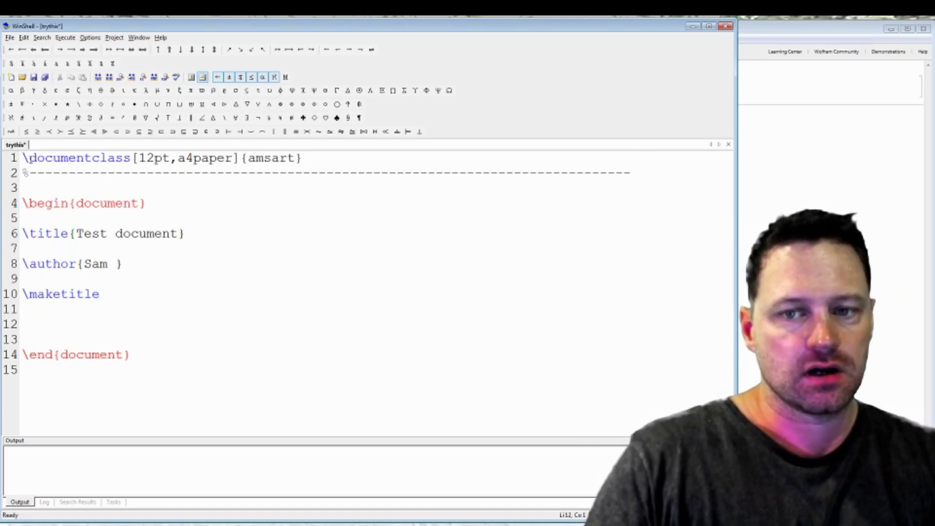
left_click_drag(23, 157, 303, 157)
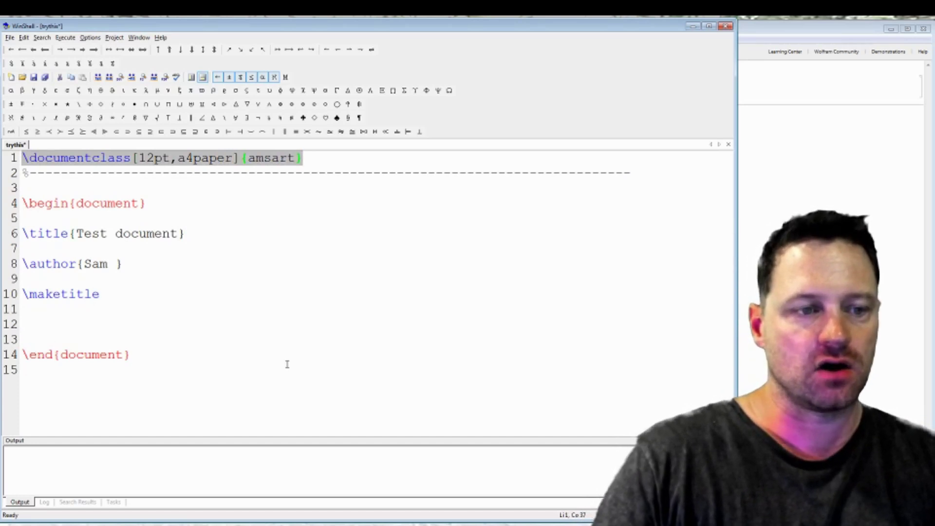
left_click(144, 263)
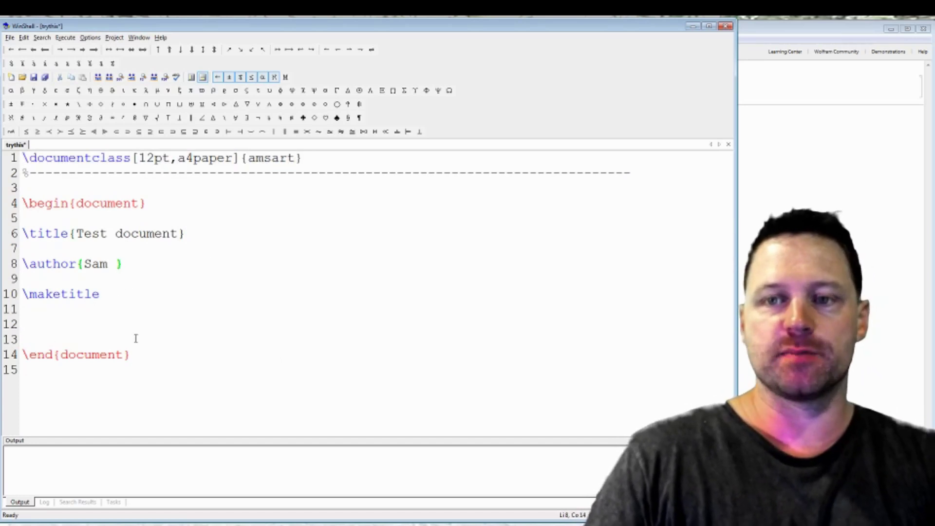
left_click(112, 320)
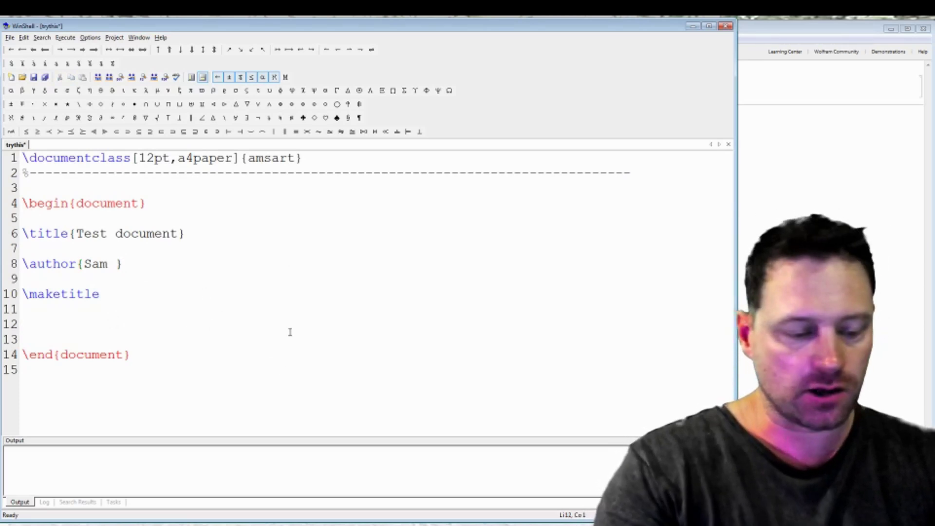
- Write 'I love maths, yeah yeah yeah.' on line 12, followed by inline $E = m c^2$
type("I love ma")
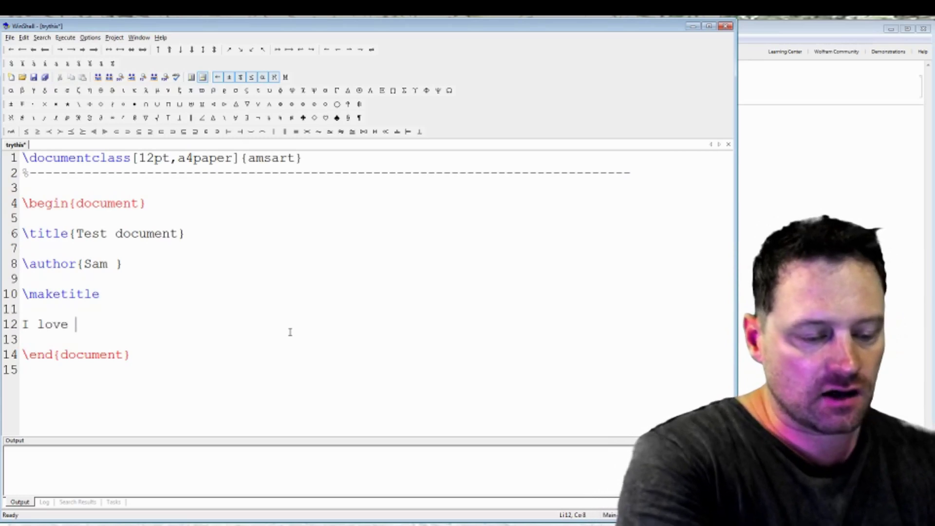
type("ths, yeah yeah yeah.")
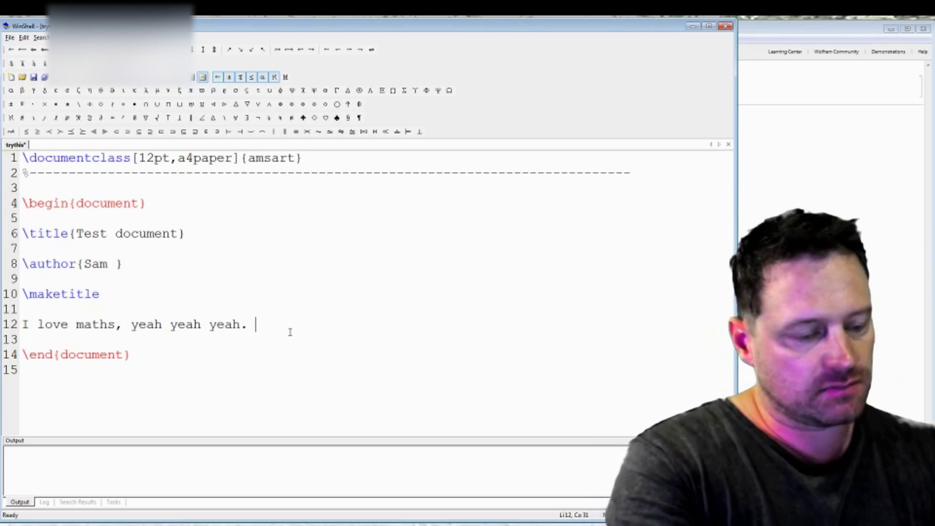
type("$$")
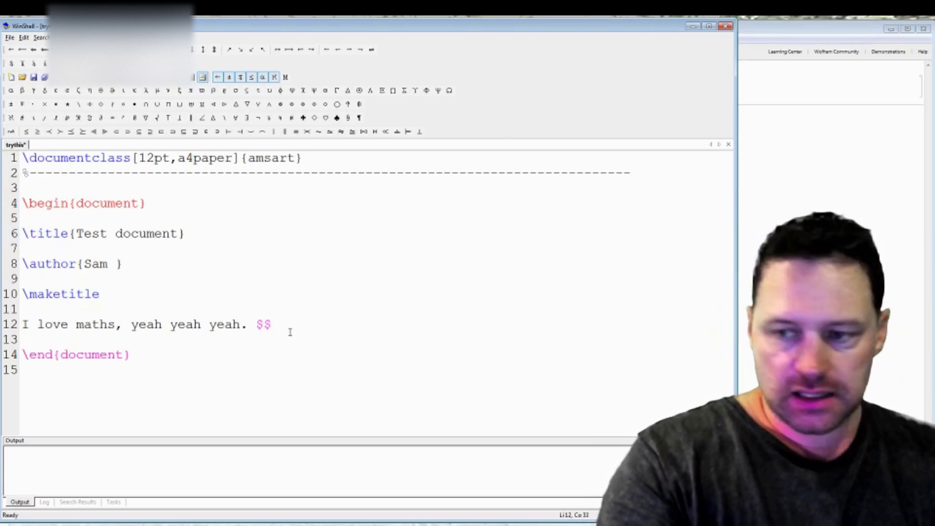
type("E = m ")
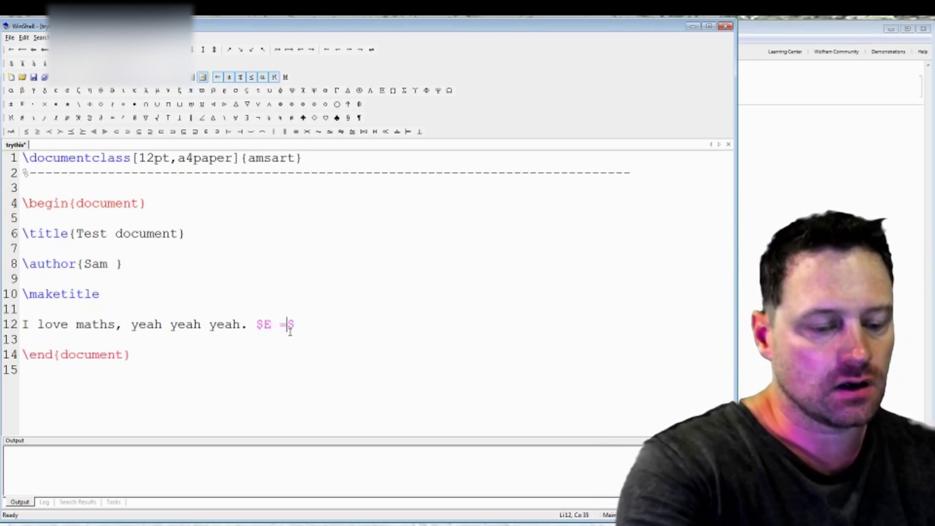
type("c^")
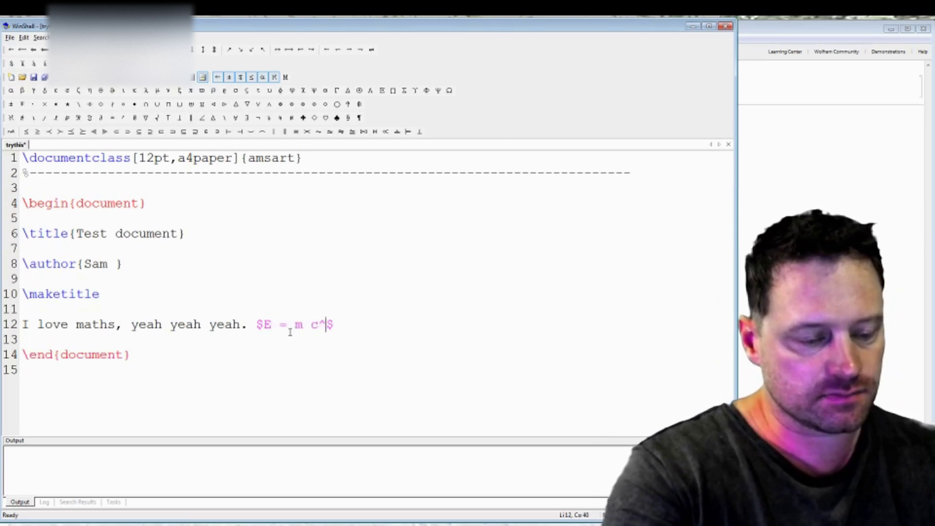
type("2")
key("Right")
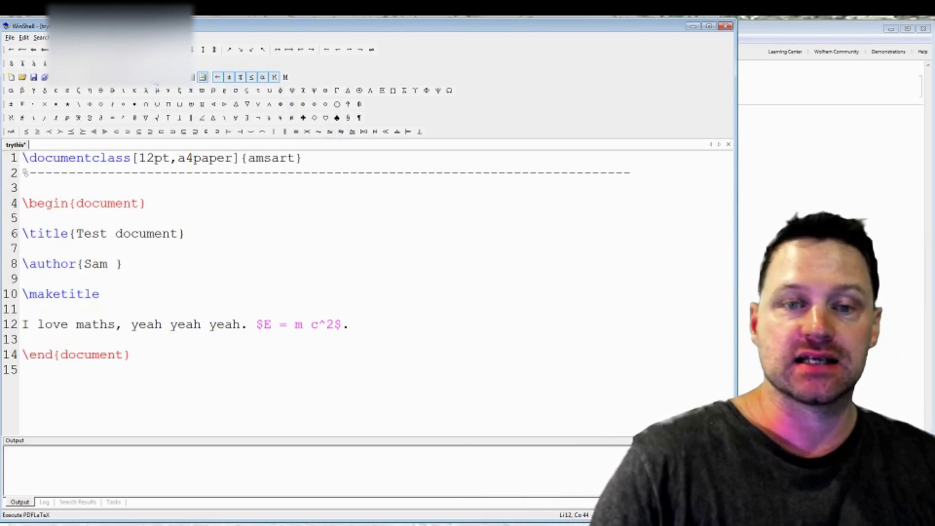
- Build trythis to PDF with PDFLaTeX (0 errors, 0 warnings) and bring up the lat output folder
key("F6")
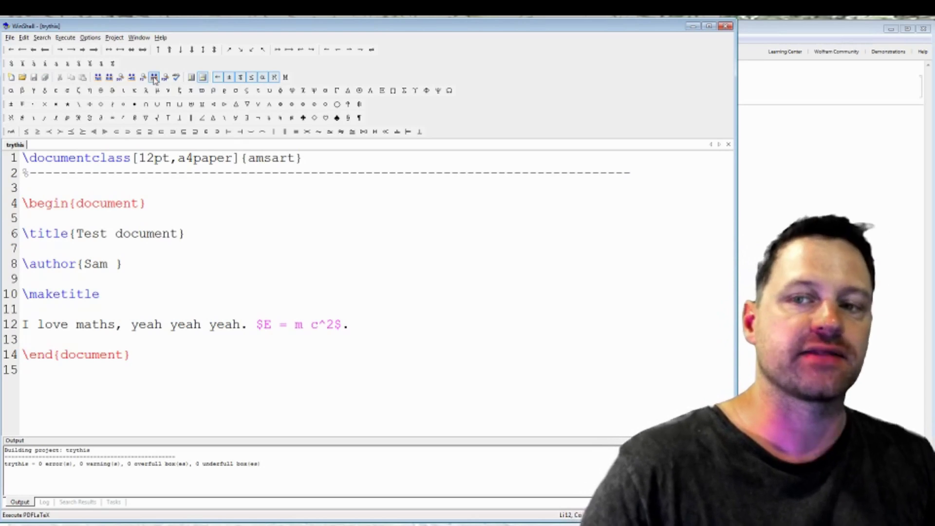
left_click(154, 77)
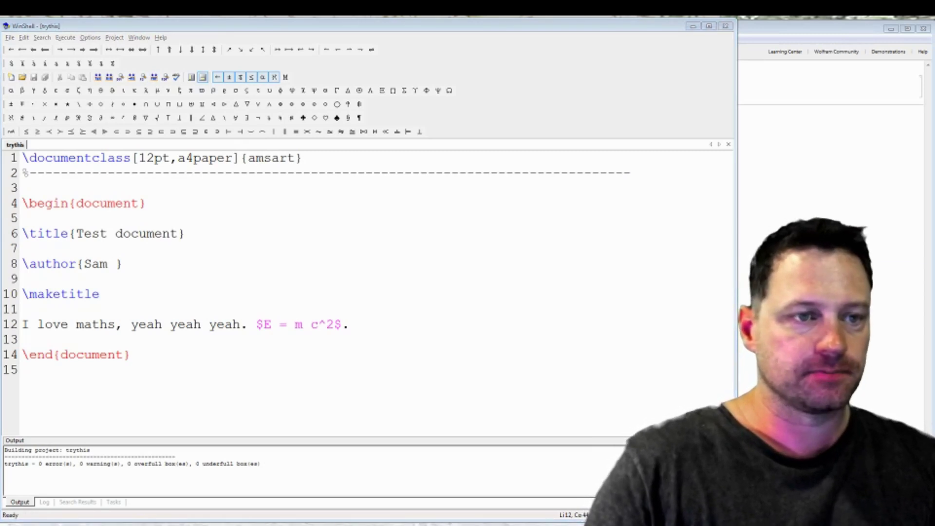
left_click_drag(365, 53, 373, 94)
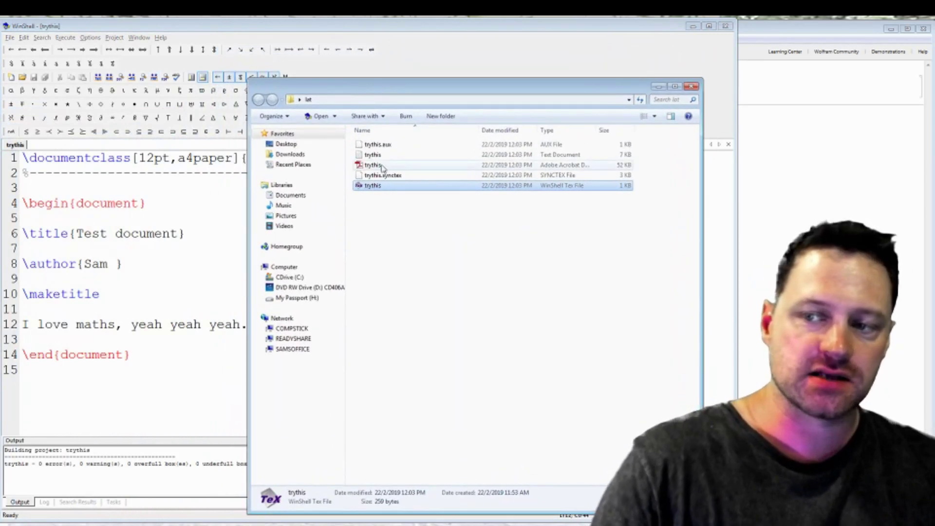
- Check trythis.pdf, close Adobe Reader, set the folder aside and bring Mathematica forward
left_click(383, 166)
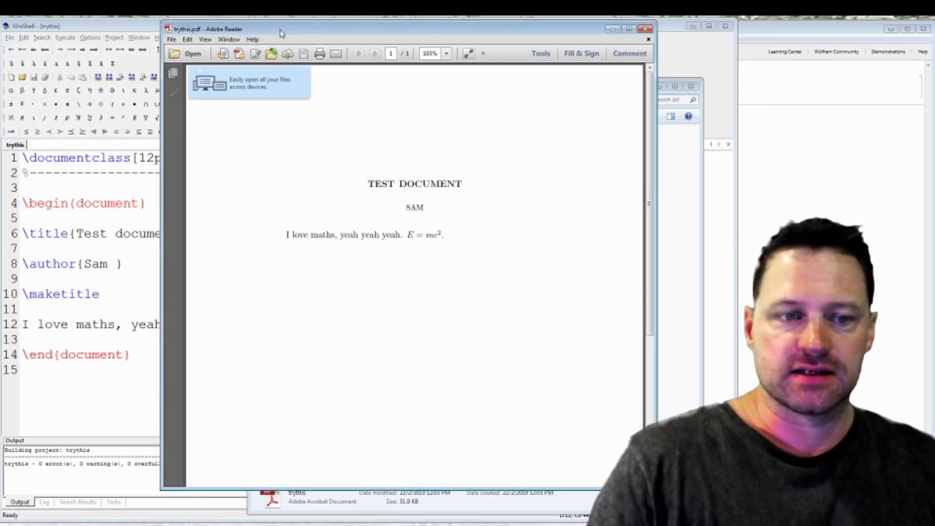
left_click_drag(281, 33, 273, 39)
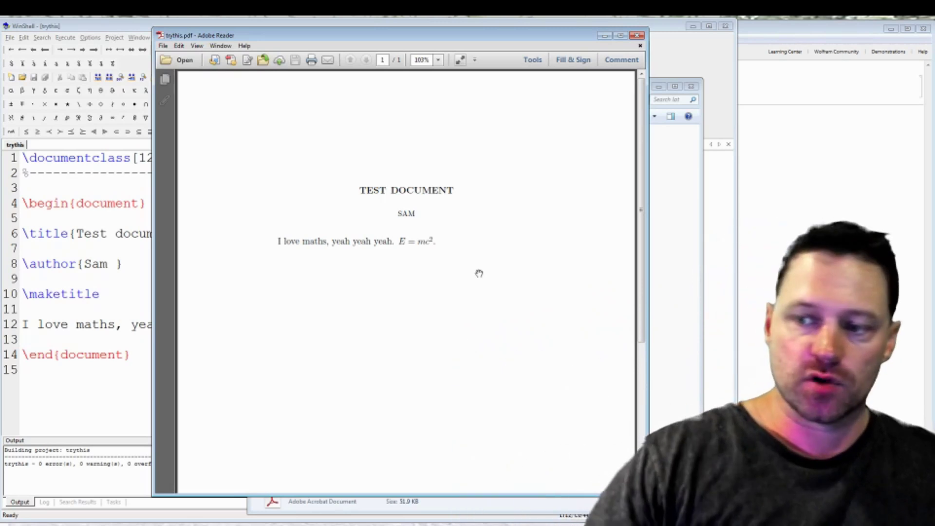
left_click(639, 39)
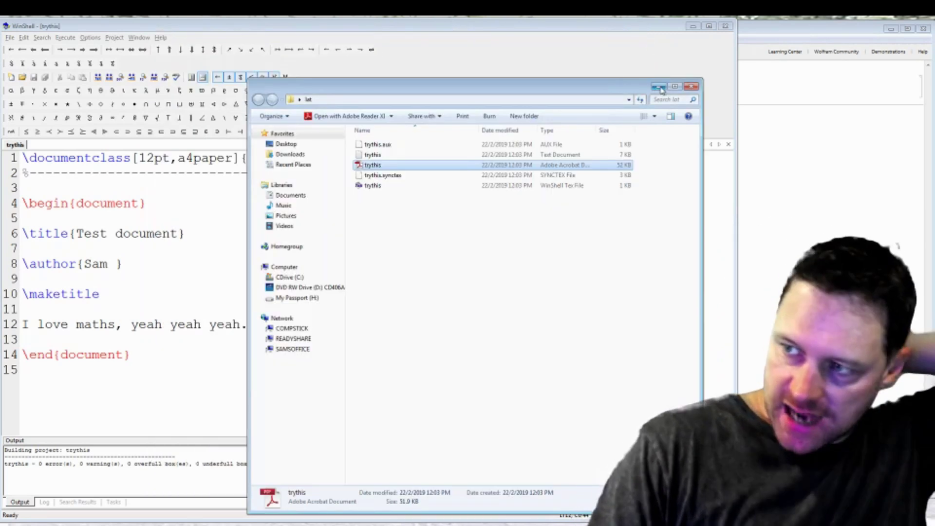
left_click(659, 87)
left_click(745, 88)
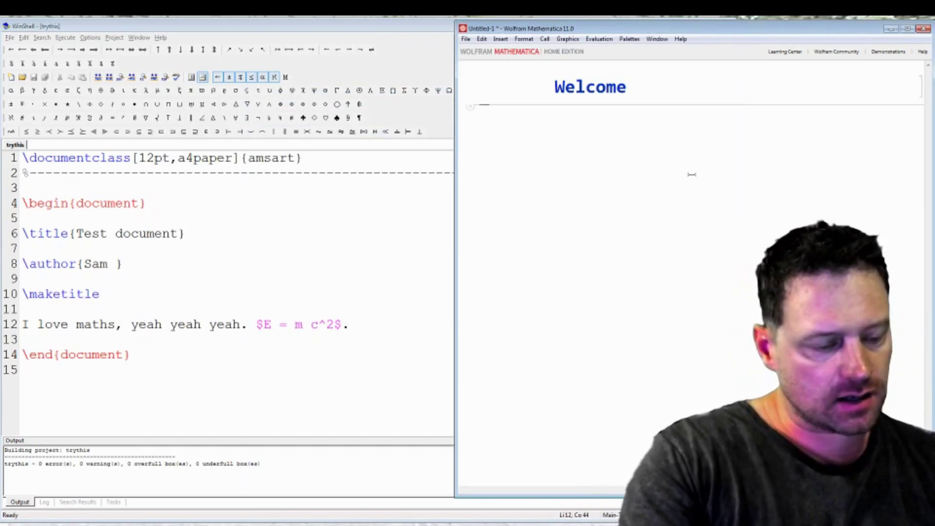
- Evaluate Expand[(x^2 + 4 y^2)^2] in the Mathematica notebook
type("(")
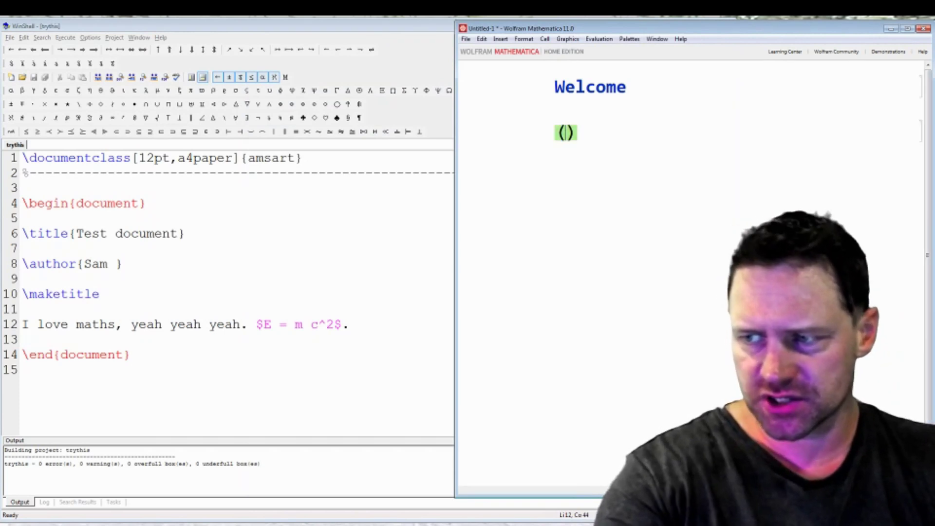
type("x")
type("^2 + 4 ")
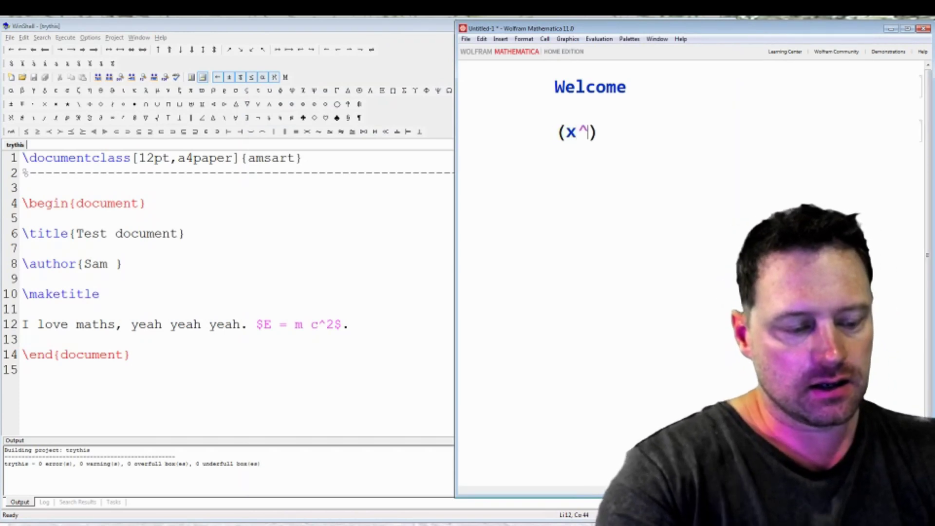
type("y^")
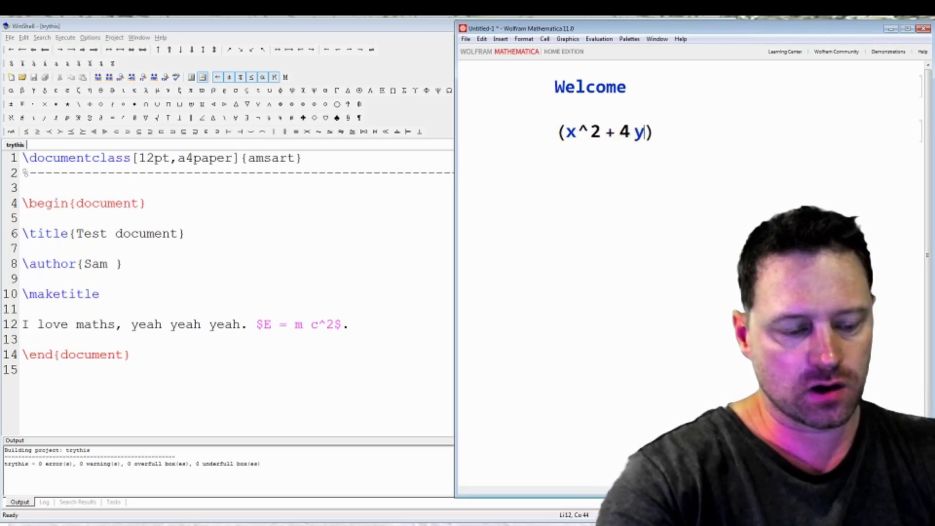
type("2")
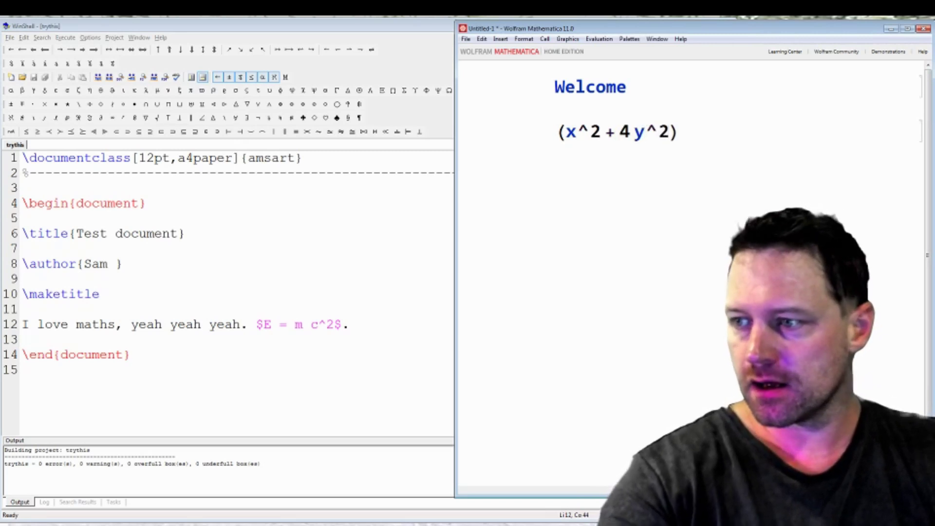
key("Right")
type("^2")
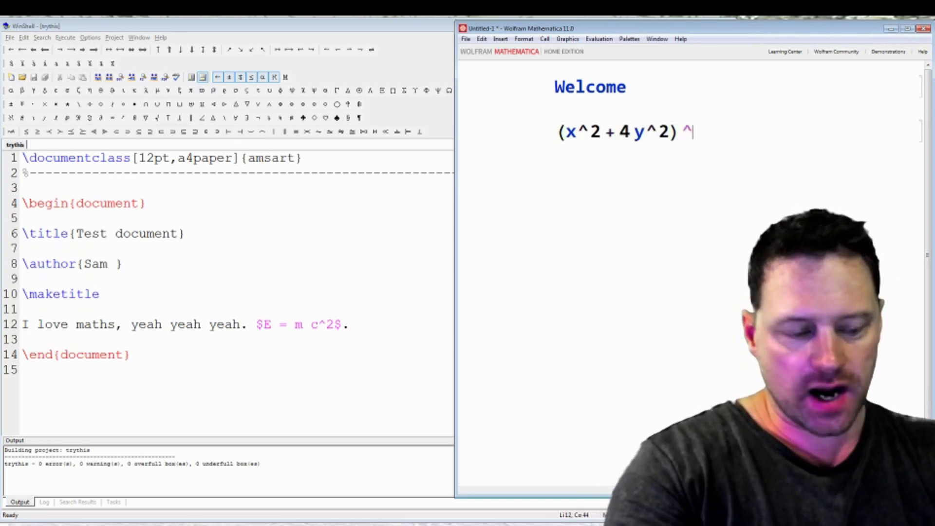
left_click(507, 133)
type("Ex")
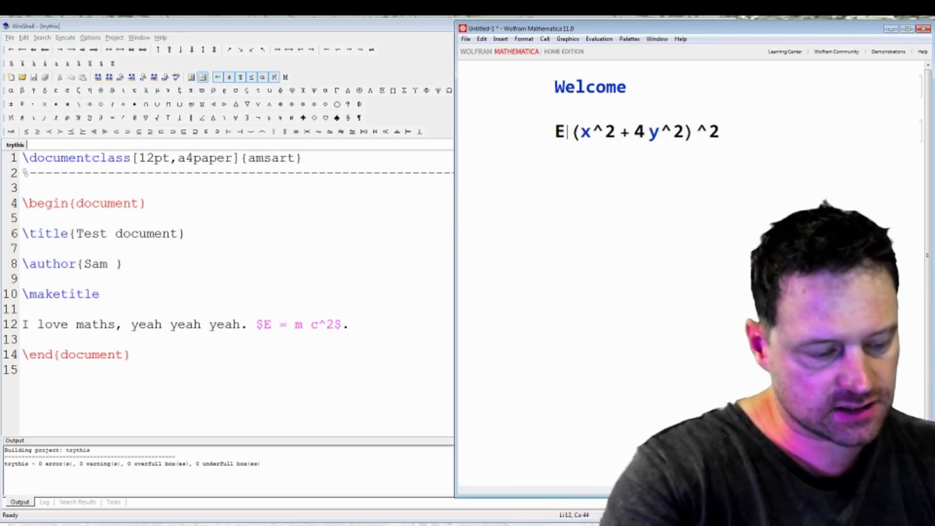
type("pand[")
left_click(814, 130)
type("]")
key("shift+Return")
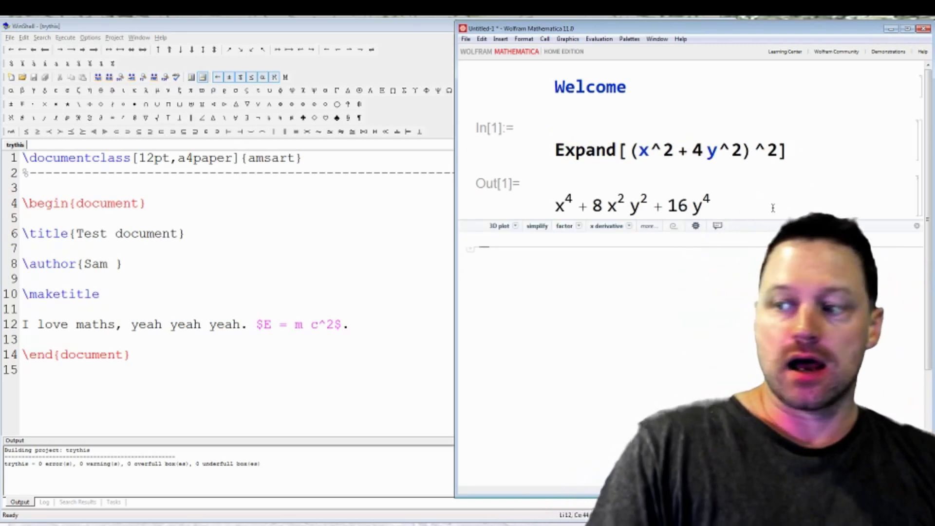
- Copy the output x^4 + 8 x^2 y^2 + 16 y^4 as LaTeX
left_click(778, 201)
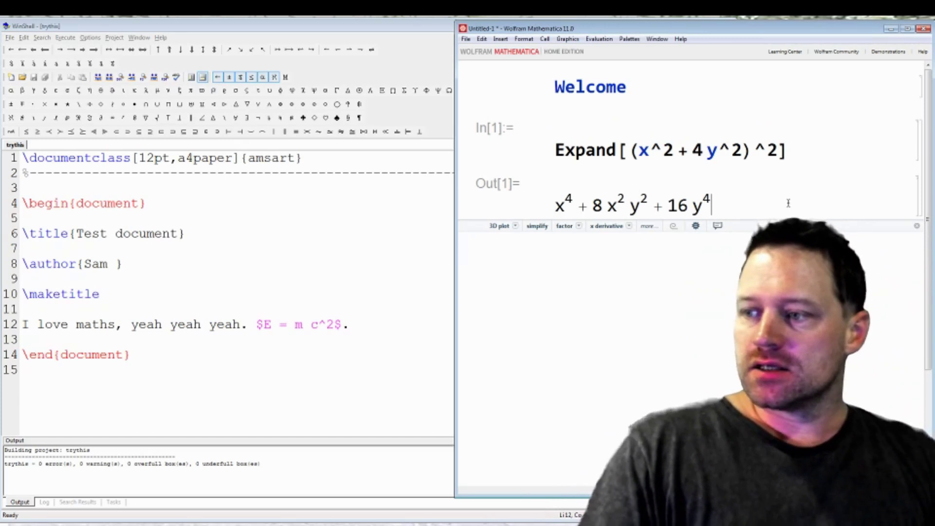
left_click_drag(722, 200, 533, 196)
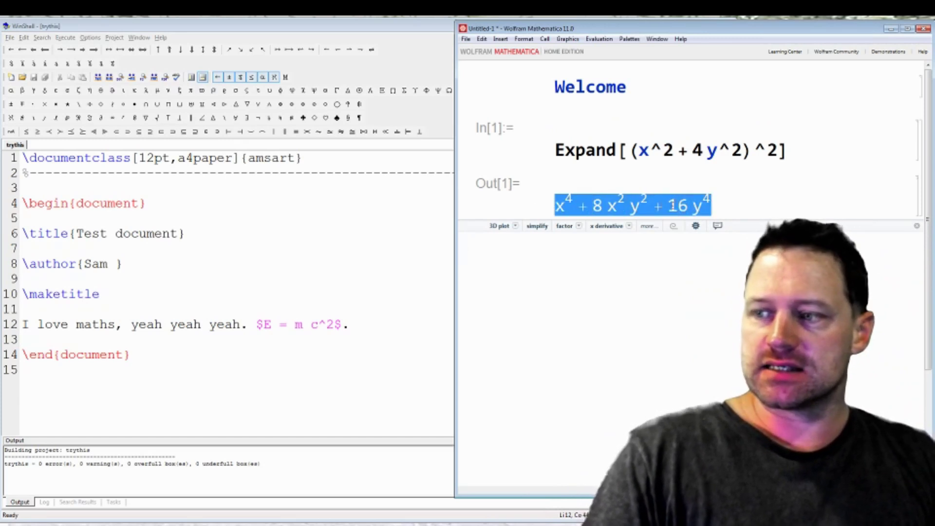
right_click(597, 205)
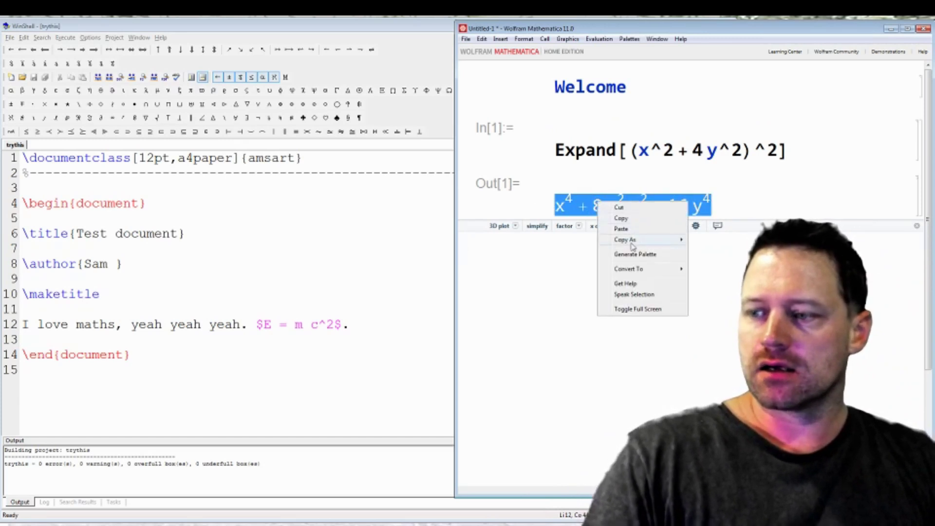
mouse_move(634, 243)
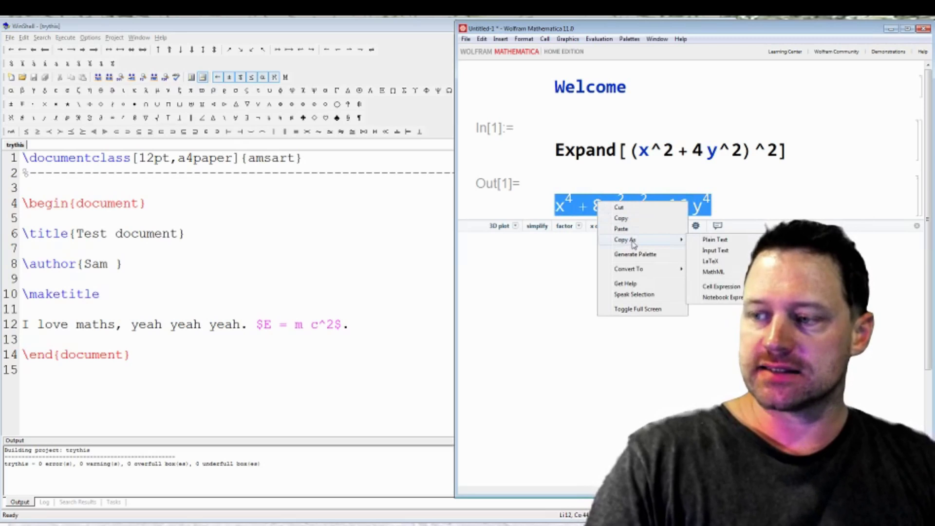
left_click(726, 263)
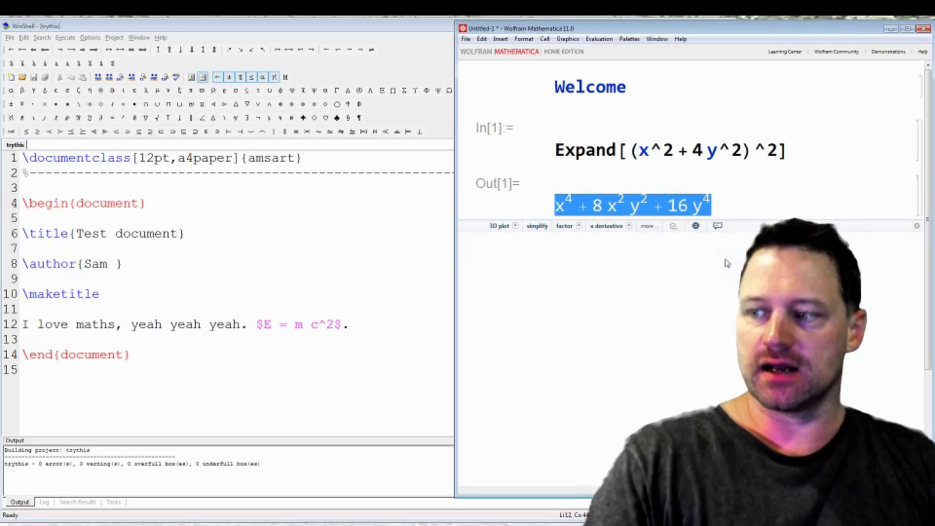
- In WinShell, add a blank line above \end{document} for the expression
left_click(243, 268)
left_click(268, 349)
key("Up")
key("Return")
key("Return")
- Paste the polynomial onto line 14 as $x^4+8 x^2 y^2+16 y^4$ and recompile with PDFLaTeX
key("Up")
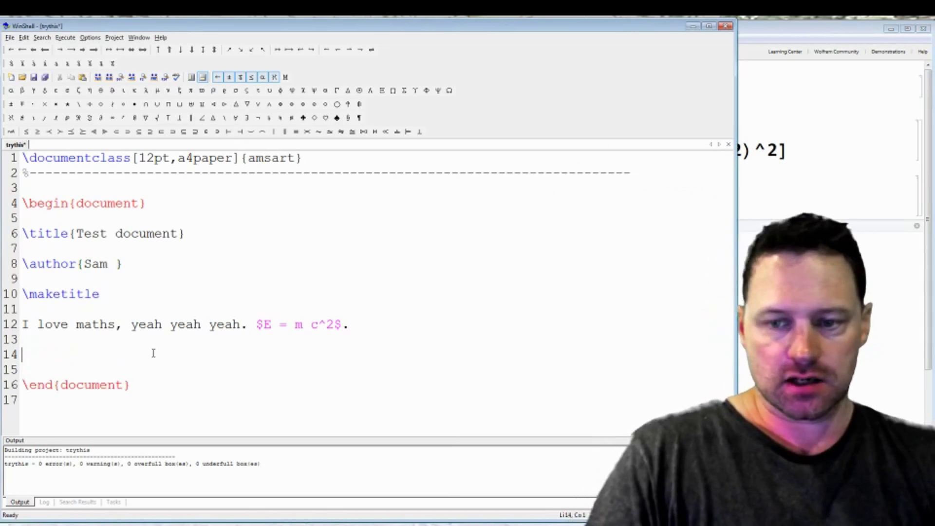
key("ctrl+v")
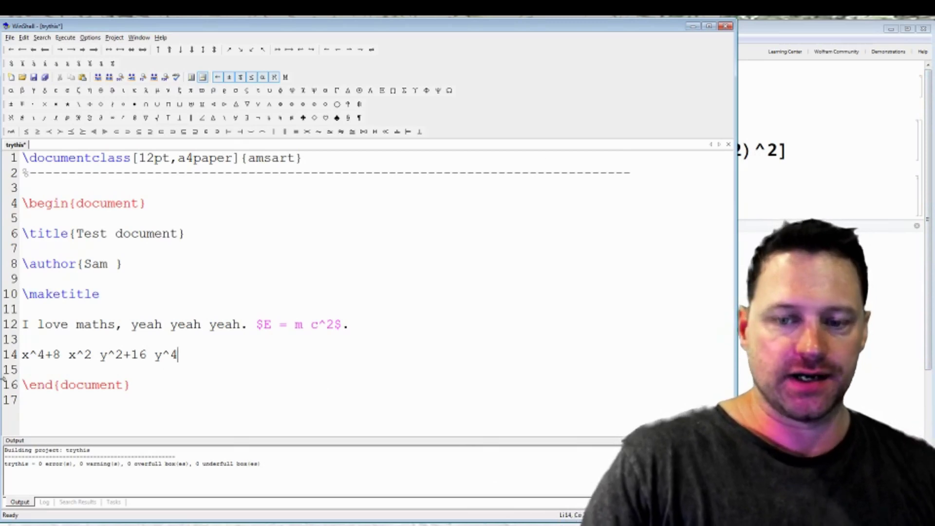
left_click(13, 355)
left_click(22, 355)
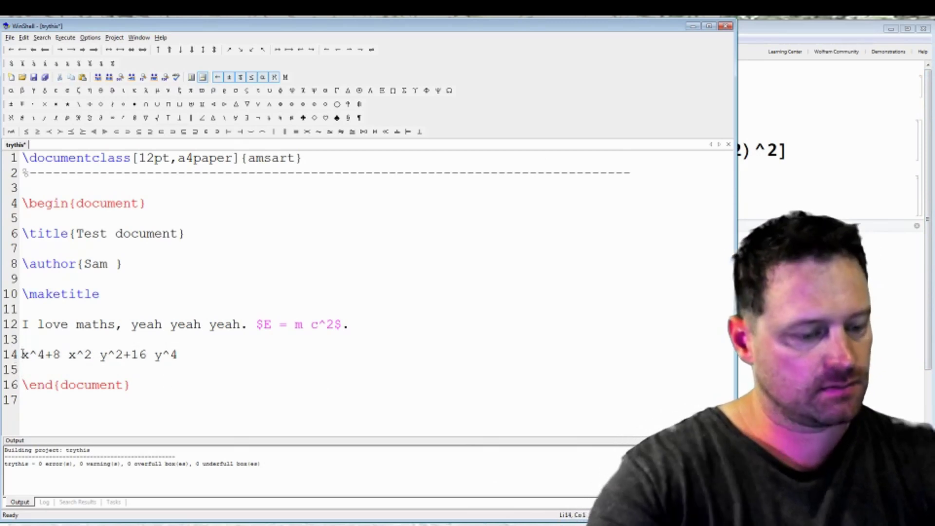
type("$")
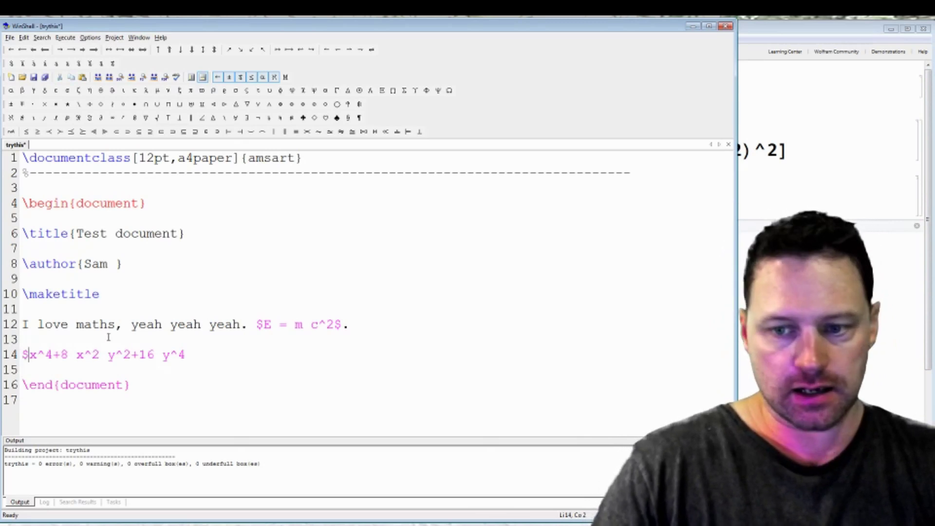
left_click(304, 356)
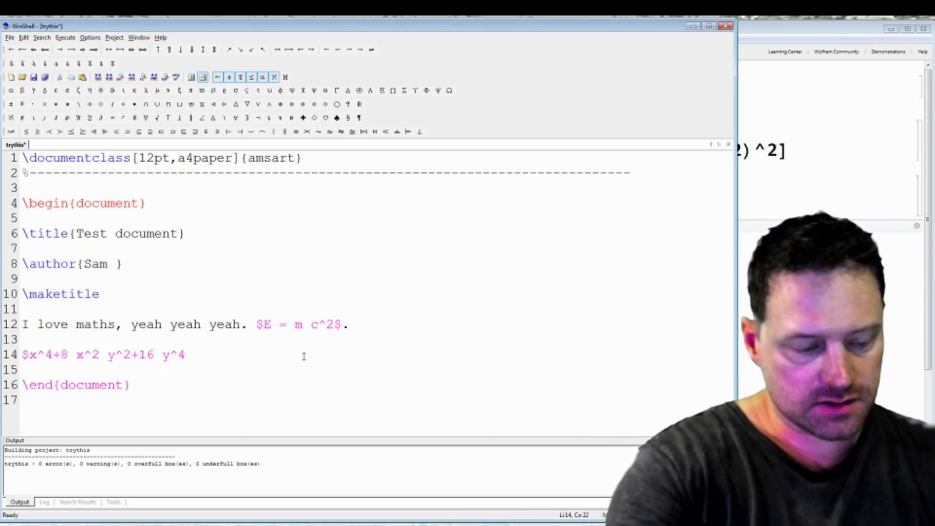
type("$")
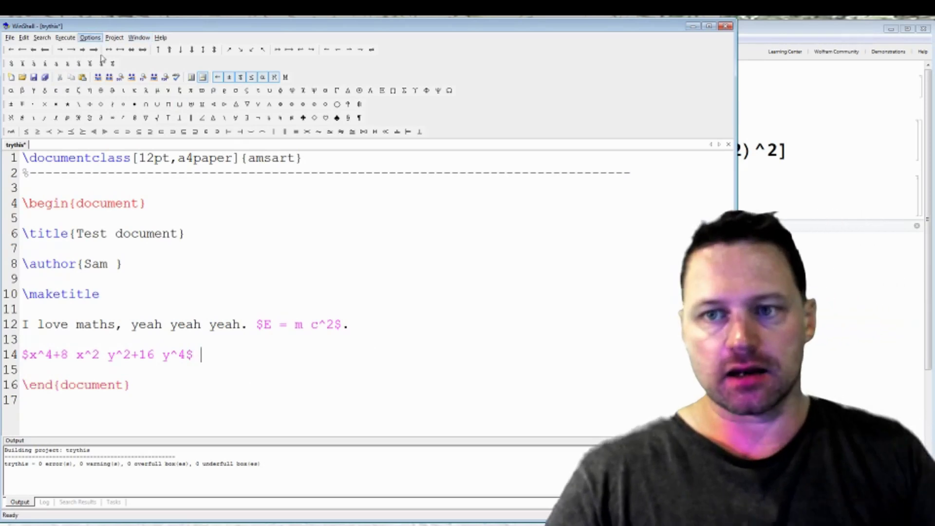
left_click(157, 81)
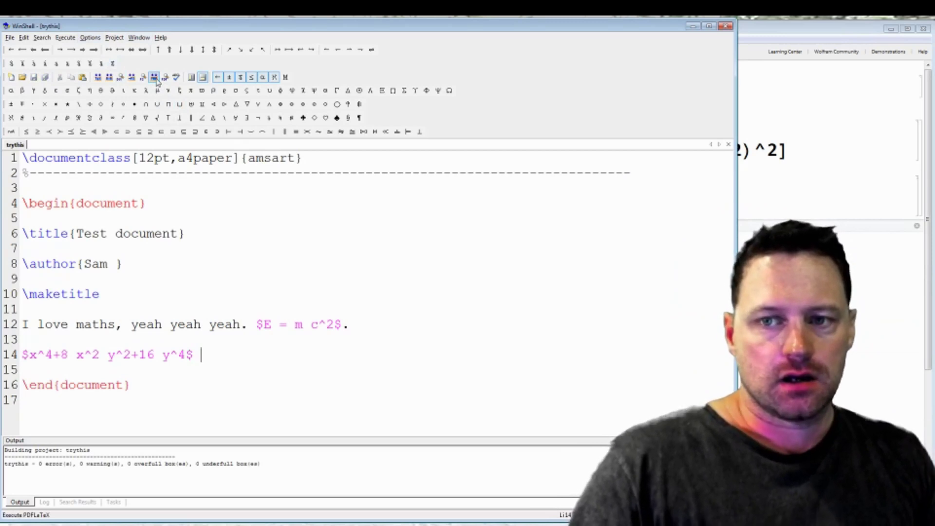
- Open the rebuilt trythis.pdf from the lat folder in Adobe Reader
key("alt+Tab")
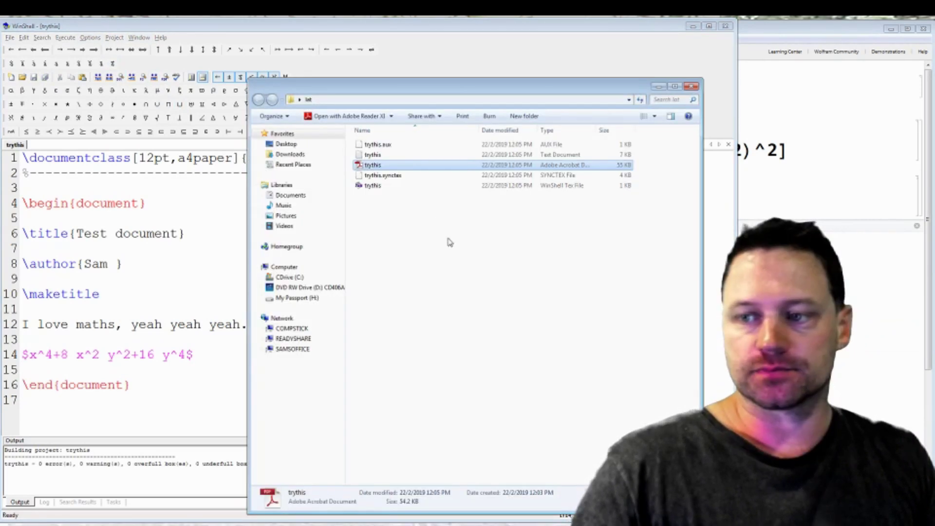
double_click(407, 167)
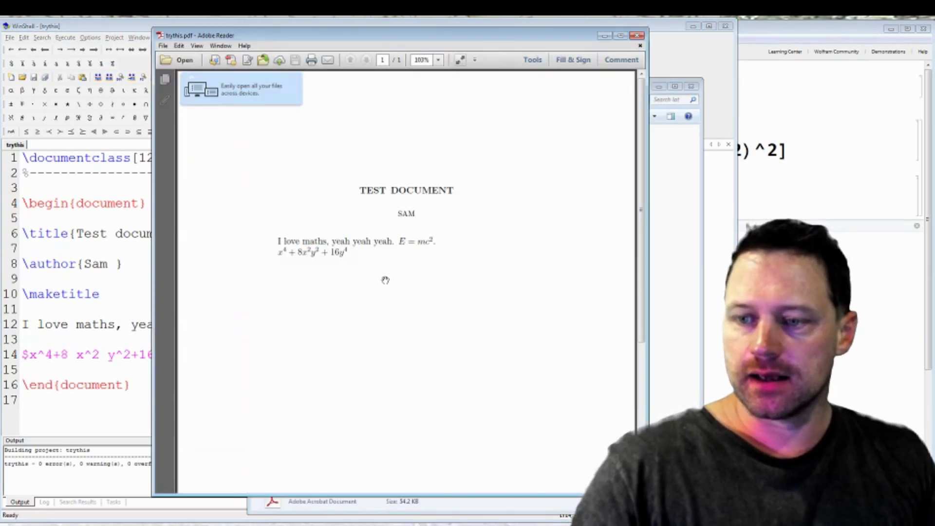